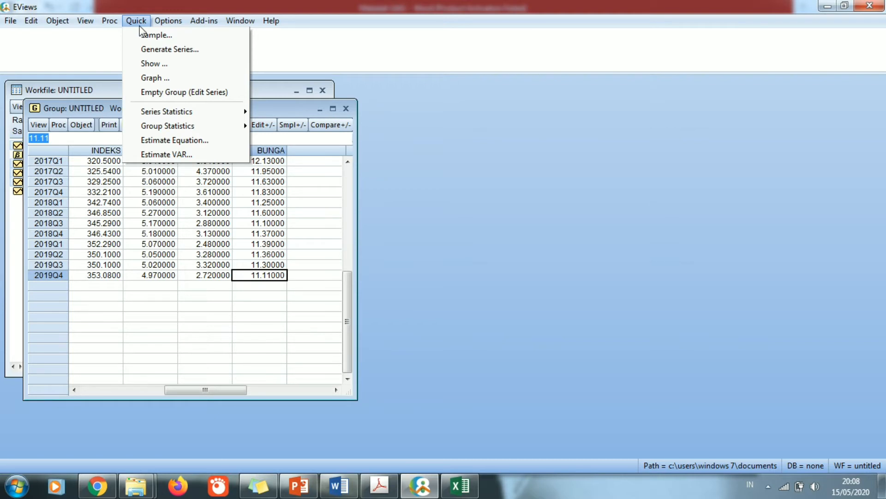
Start a new equation estimation with indeks as the dependent variable and pertumbuhan as the first regressor.
mouse_move(186, 121)
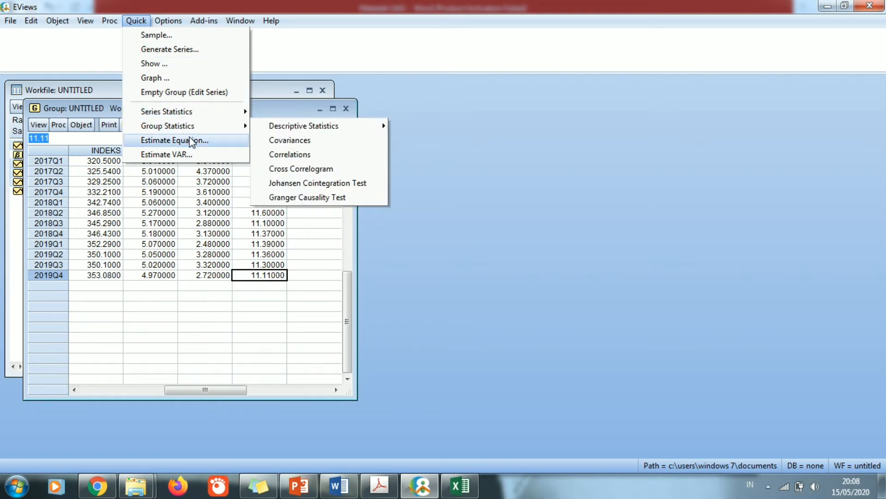
left_click(191, 141)
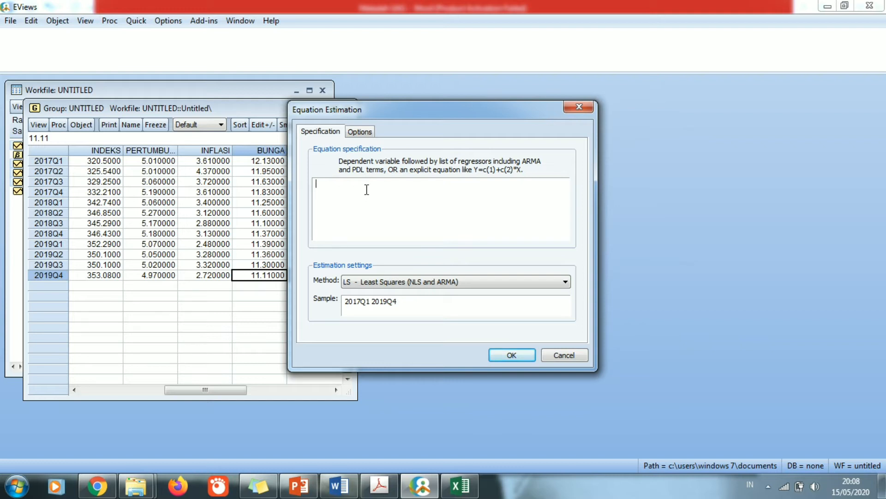
type("indeks per")
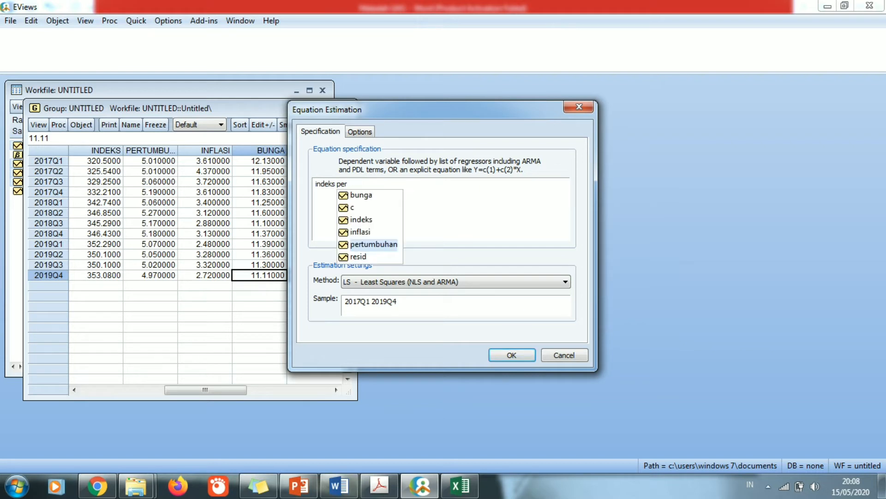
key("Return")
Add inflasi as the second regressor in the equation specification.
type("i")
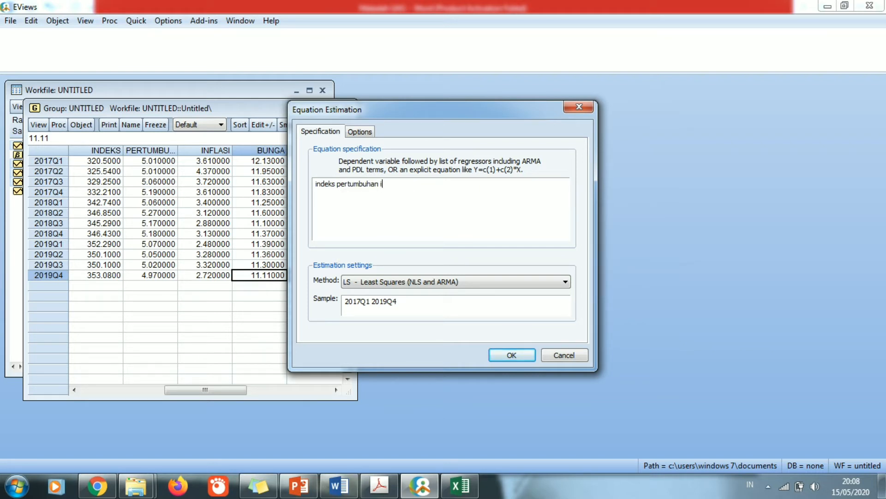
type("n")
key("Return")
key("BackSpace")
key("BackSpace")
key("BackSpace")
key("BackSpace")
type("fl")
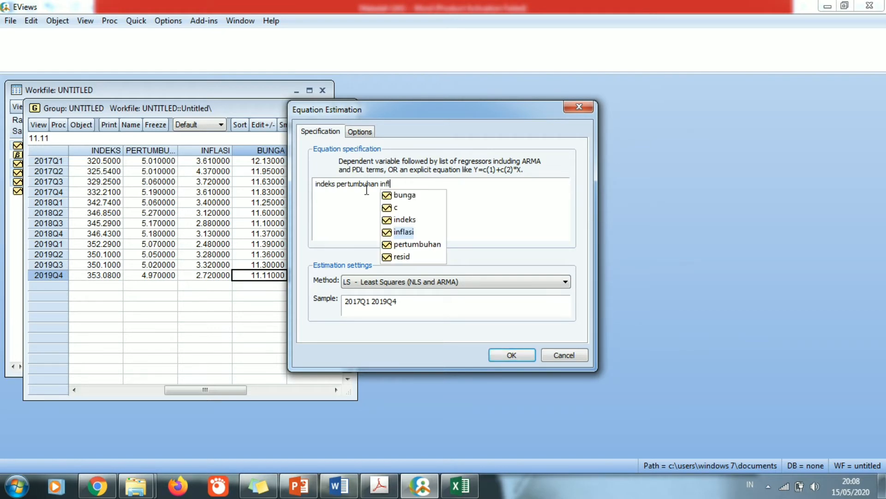
key("Return")
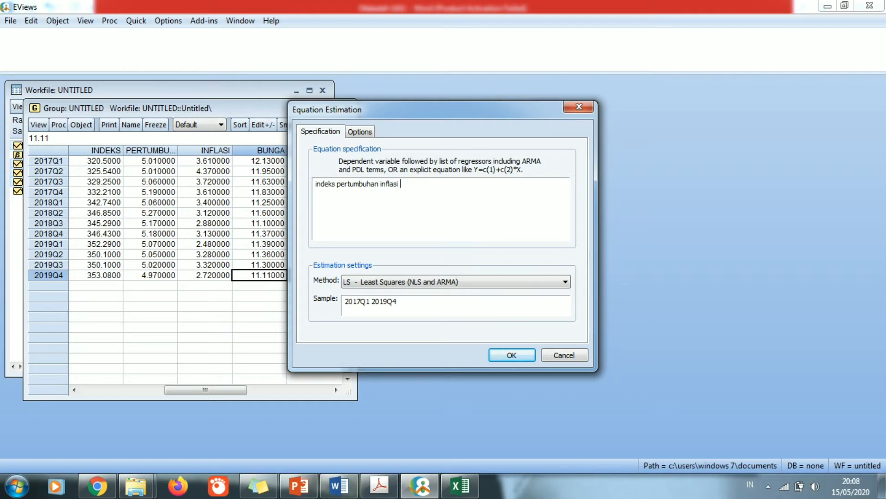
Add bunga and the constant c to the specification and estimate the equation by least squares.
type("bu")
key("Return")
type("c")
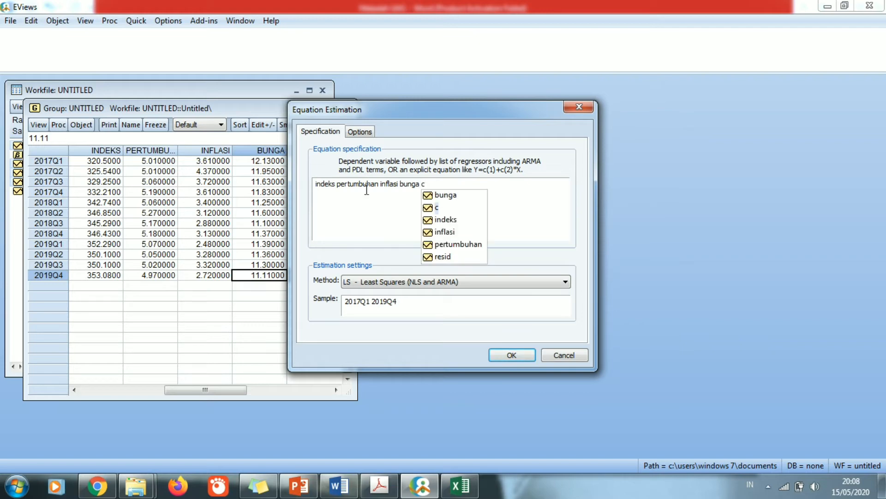
key("Escape")
key("Return")
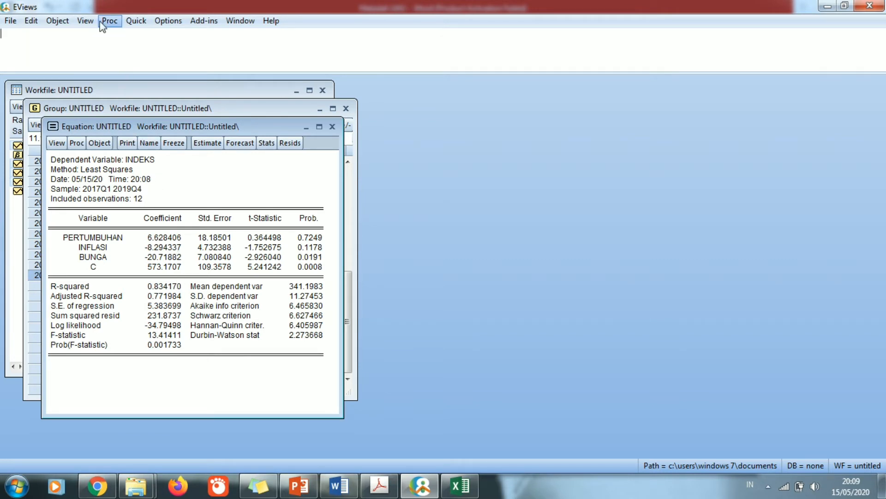
Name the estimated equation object eq01.
left_click(63, 143)
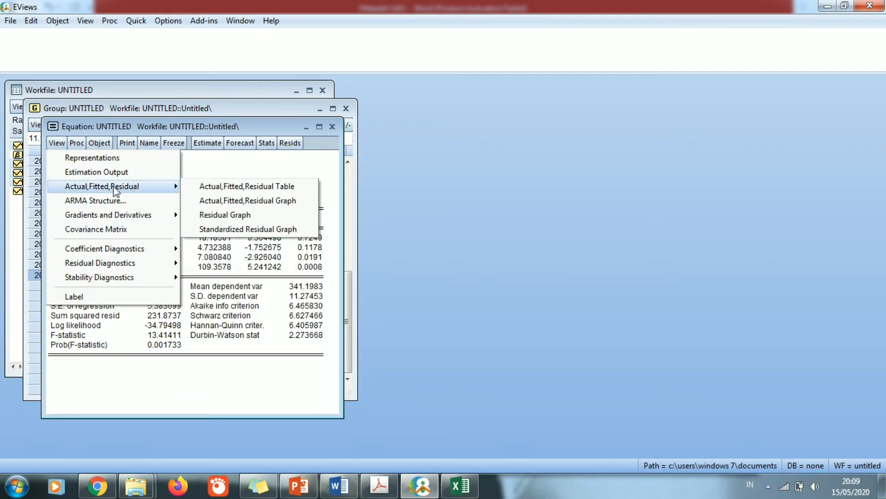
left_click(143, 144)
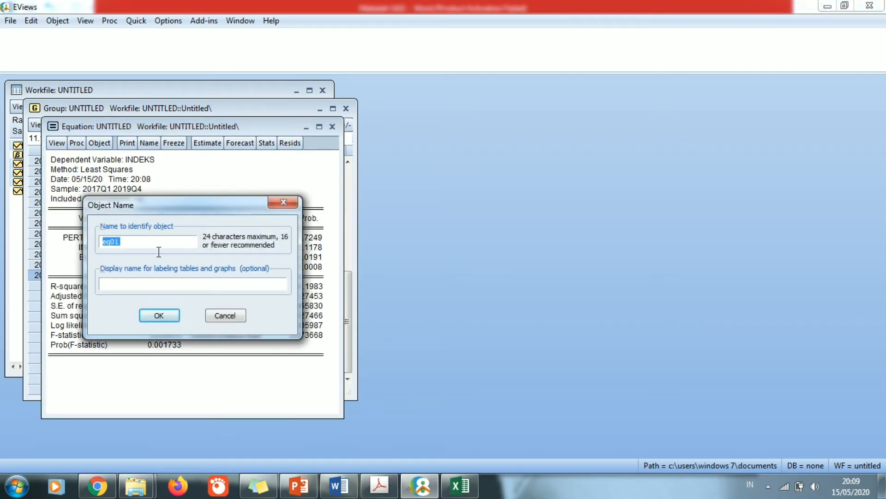
left_click(159, 316)
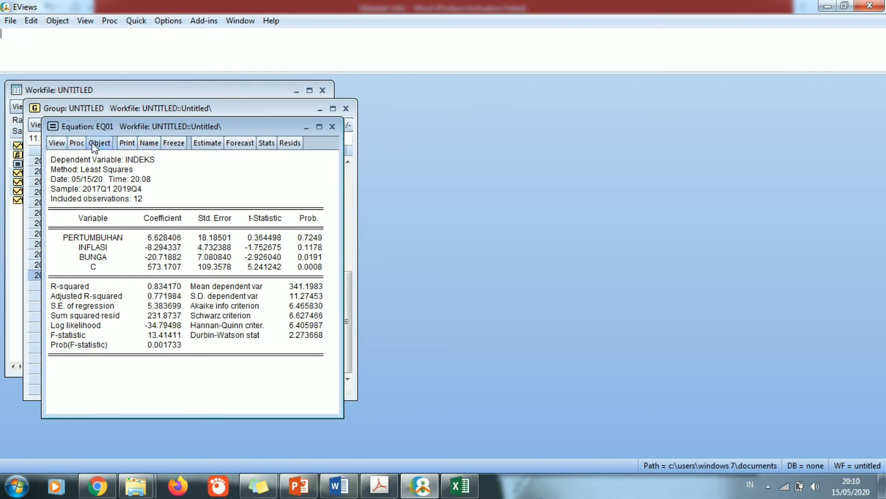
Run the histogram normality test on the equation's residuals.
left_click(56, 147)
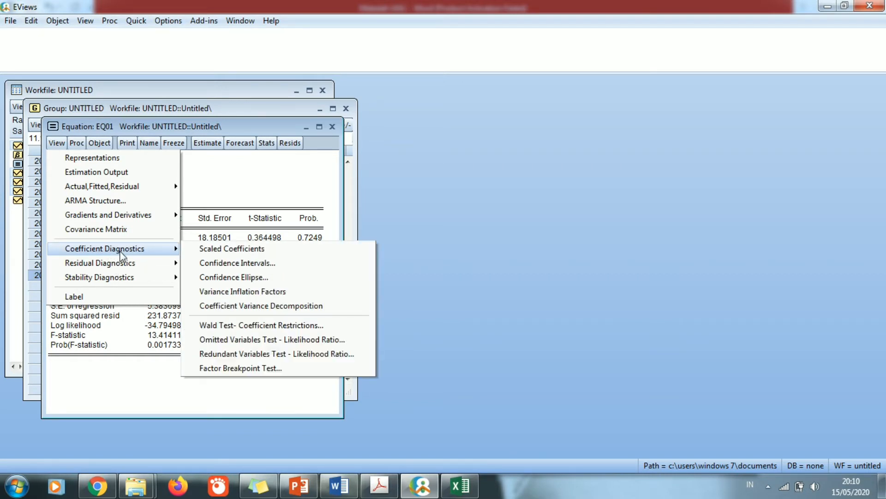
mouse_move(129, 278)
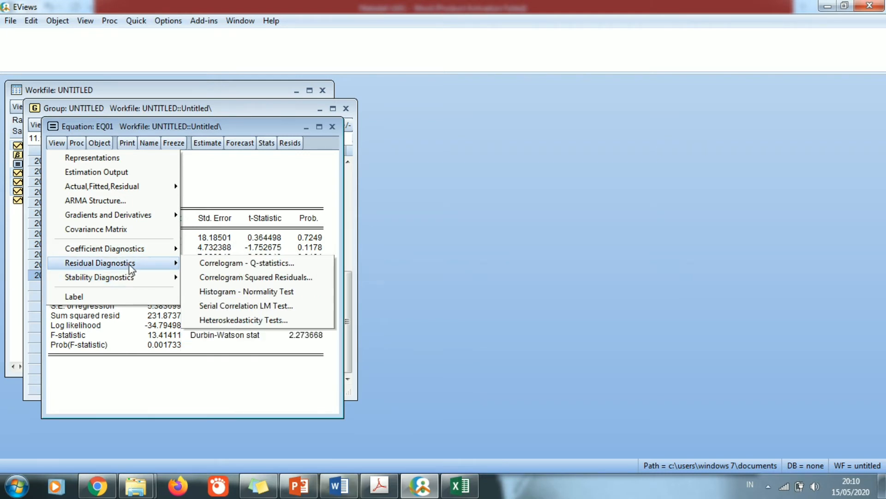
left_click(222, 292)
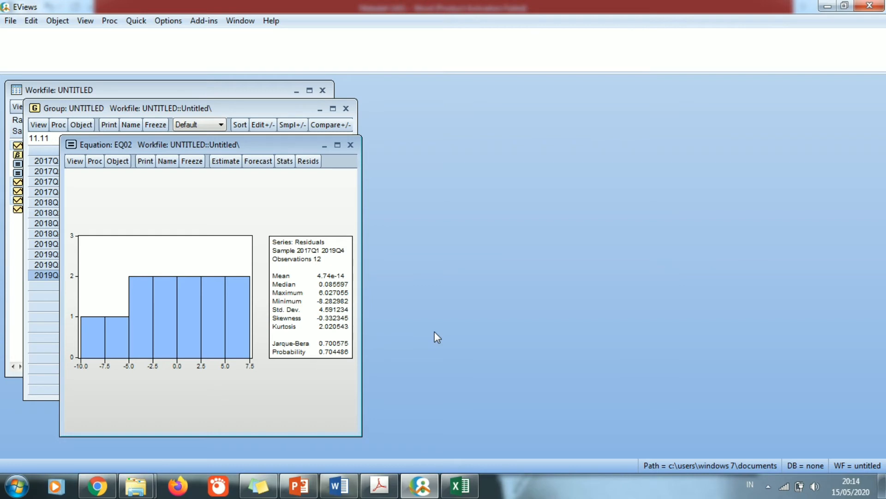
Display the variance inflation factors of the equation's coefficients to test for multicollinearity.
left_click(75, 161)
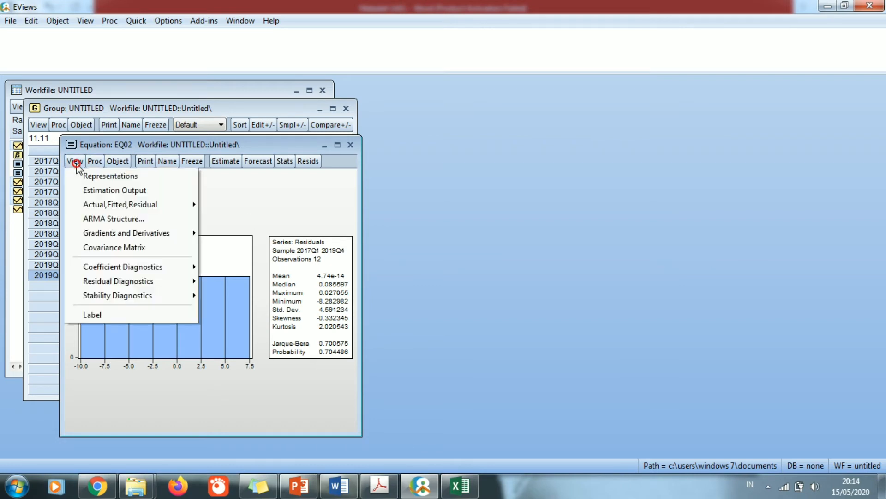
mouse_move(143, 266)
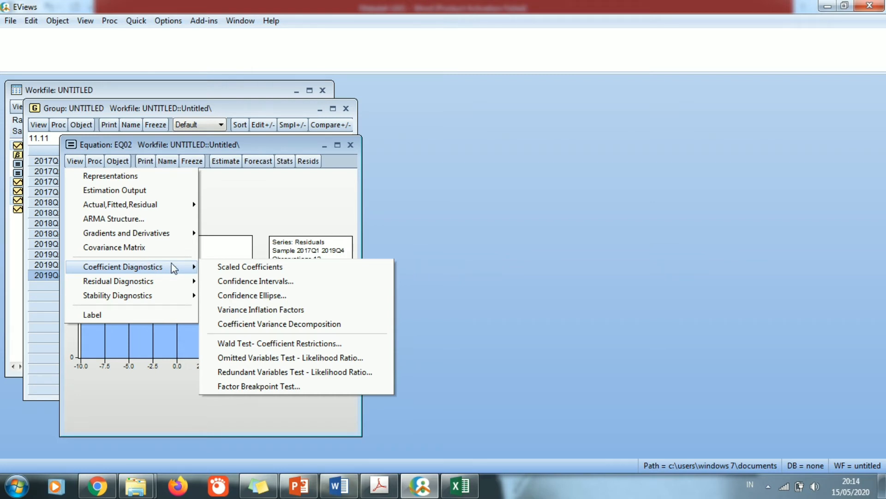
left_click(249, 310)
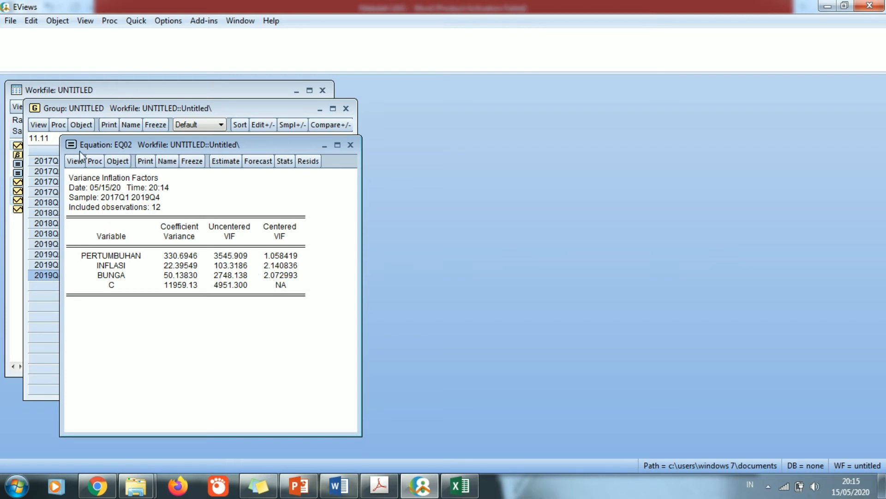
Run the serial correlation LM test on the equation's residuals with 2 lags.
left_click(80, 162)
mouse_move(141, 282)
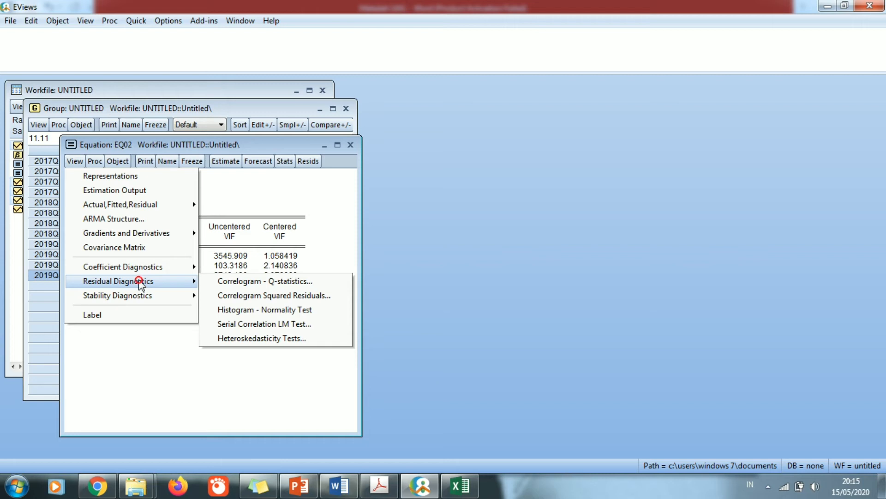
left_click(244, 324)
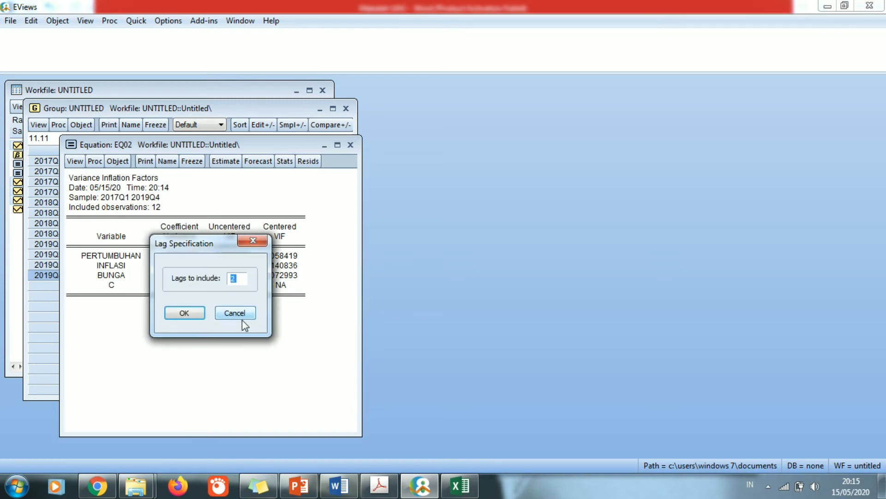
left_click(184, 313)
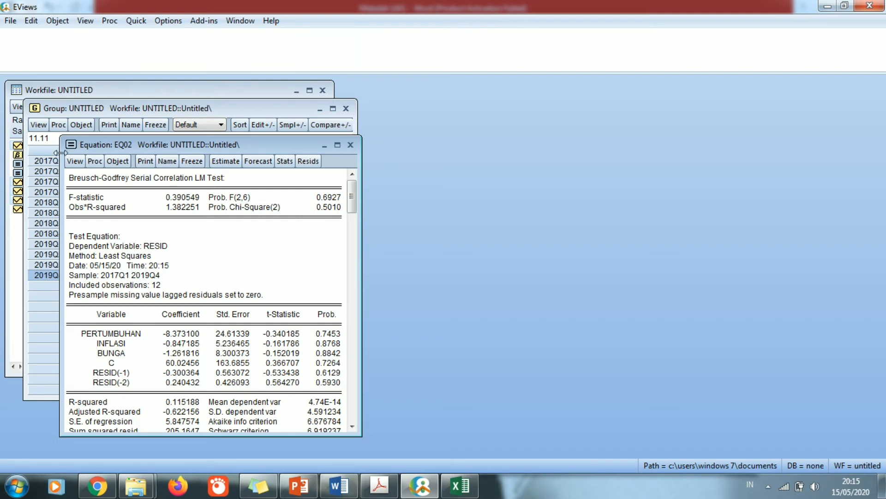
Run the Ramsey RESET stability test on the equation with 1 fitted term.
left_click(74, 163)
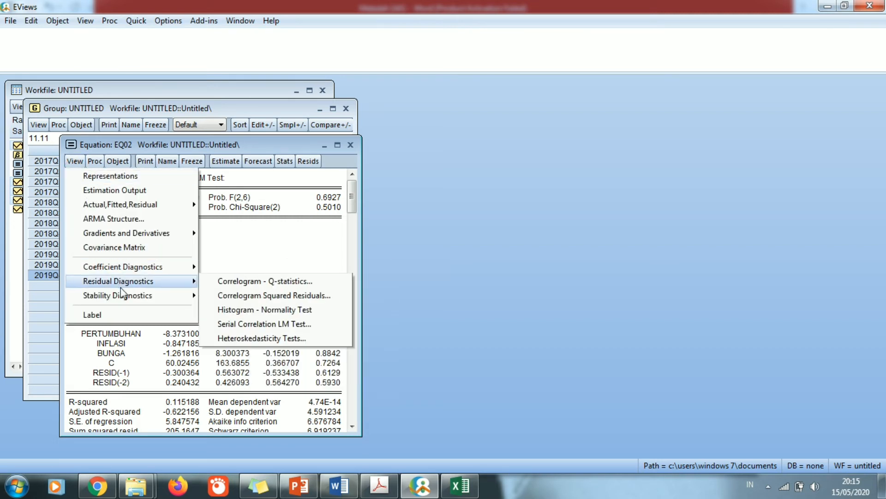
mouse_move(124, 297)
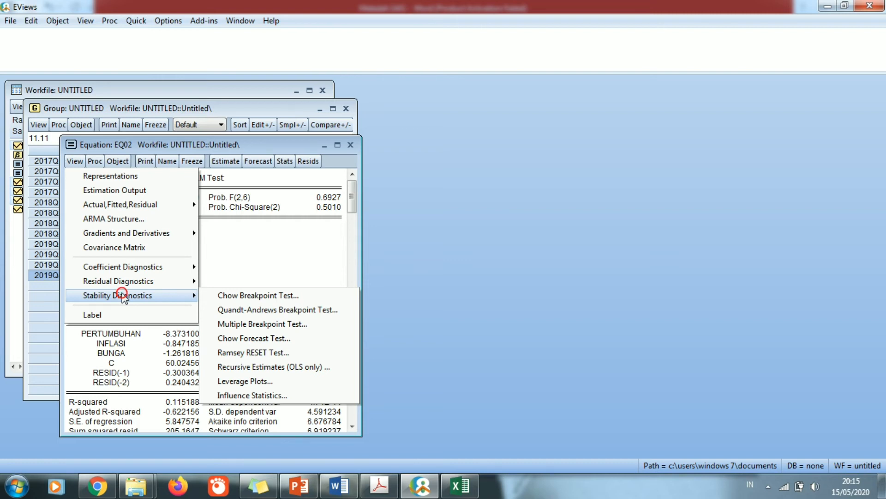
left_click(244, 354)
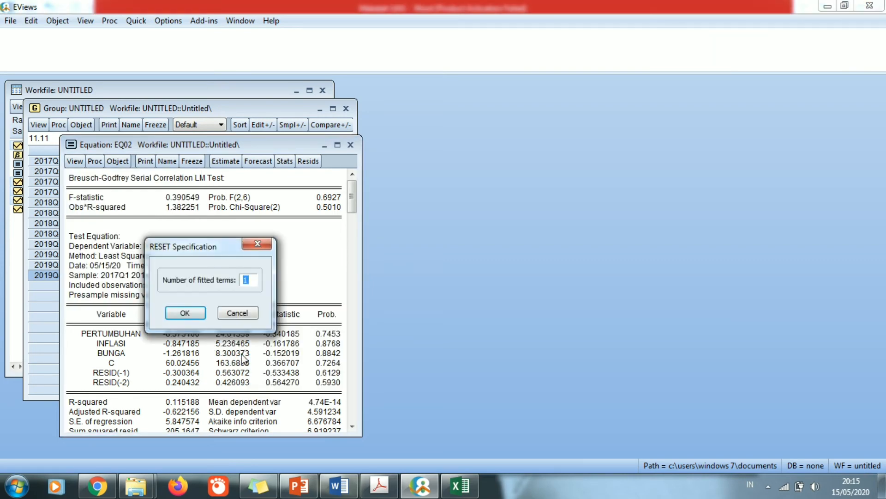
key("Return")
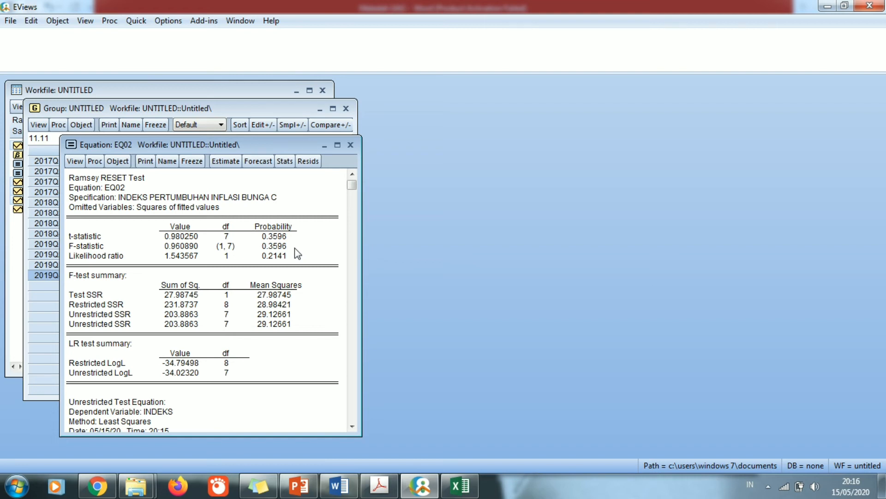
Run a Glejser heteroskedasticity test on the equation with the regressors pertumbuhan, inflasi, bunga and c.
left_click(72, 161)
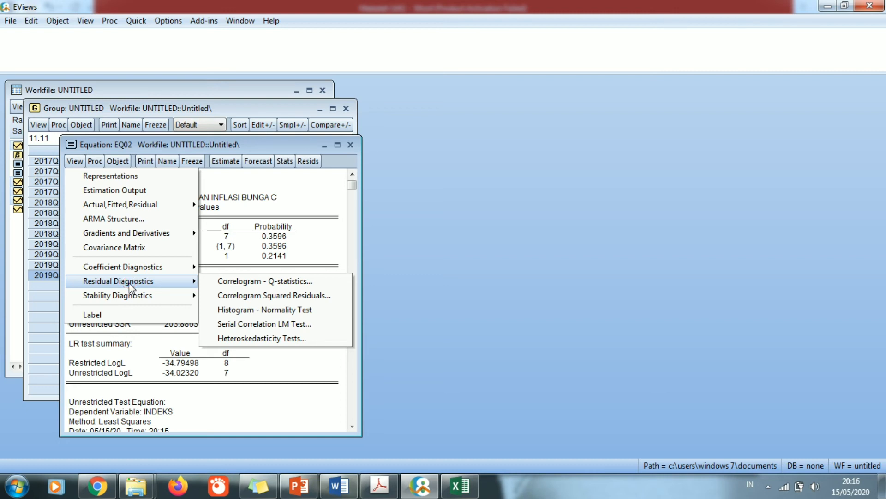
left_click(238, 339)
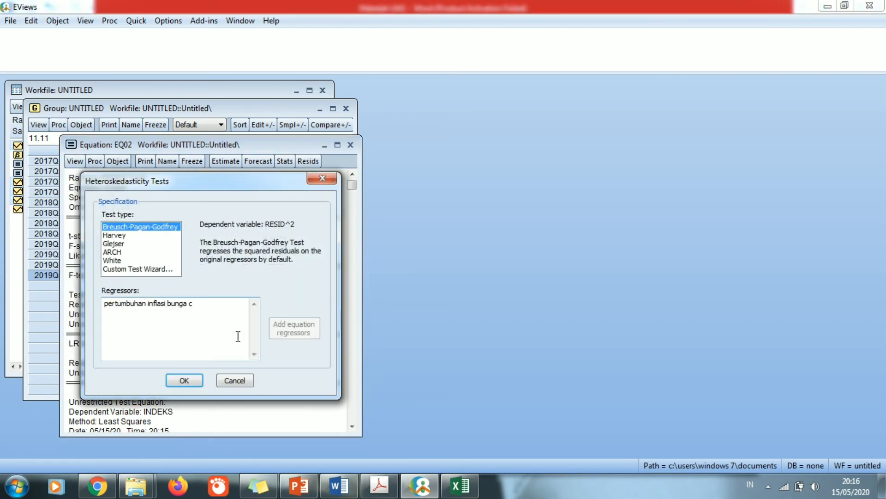
left_click(121, 243)
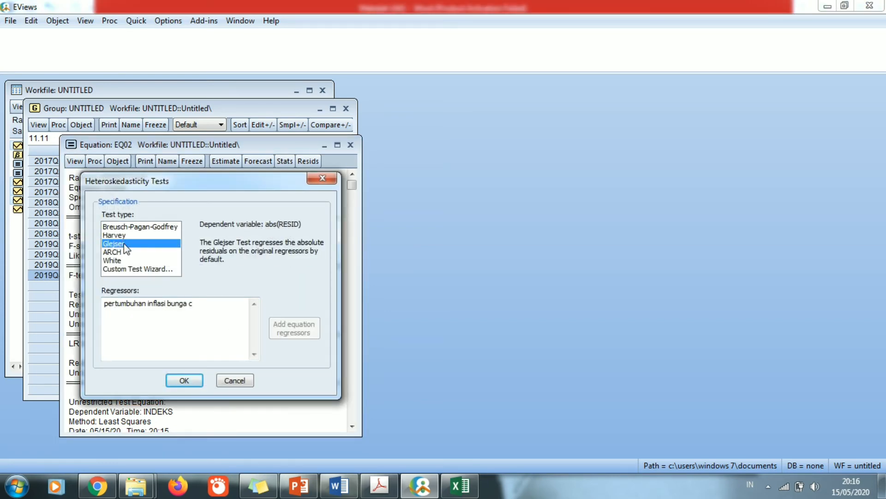
key("Return")
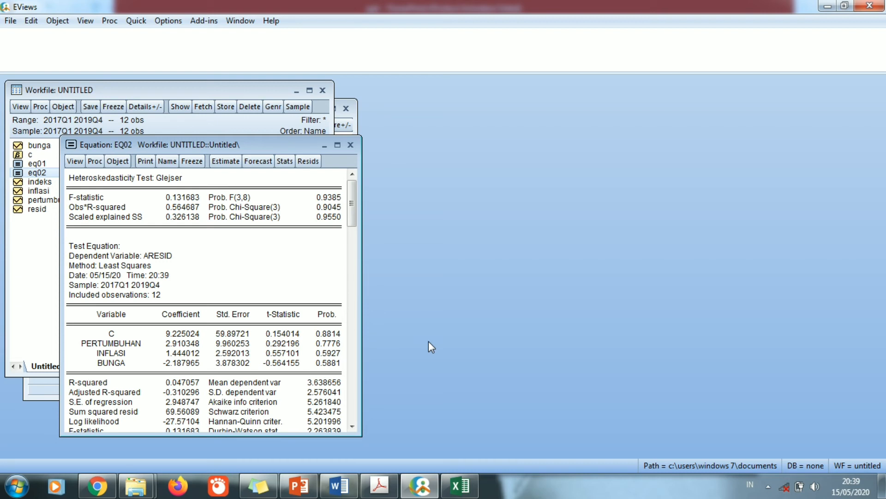
Reopen eq02 from the workfile to examine its least squares regression output.
left_click(52, 173)
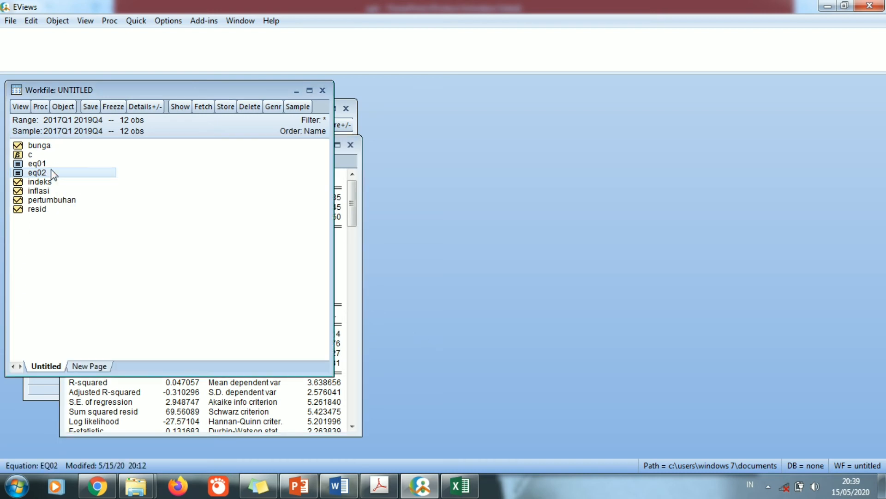
double_click(37, 172)
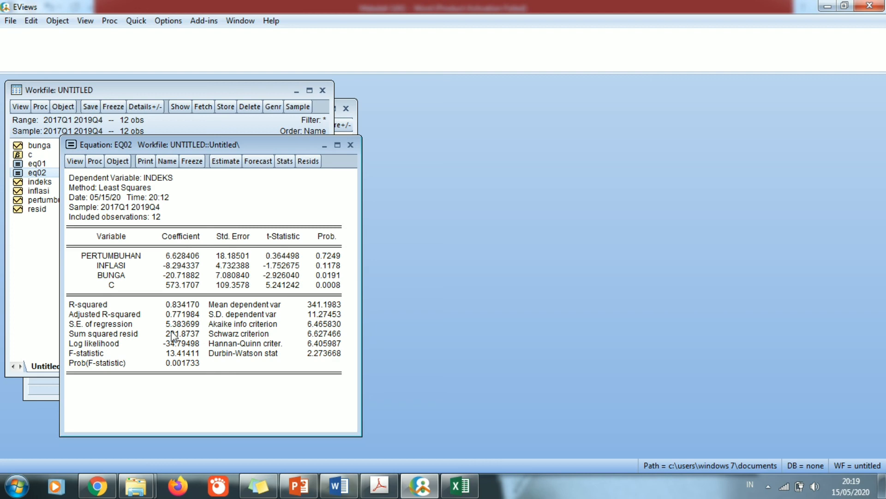
Switch to the PowerPoint presentation and select closing slide 11, TERIMAKASIH.
left_click(299, 486)
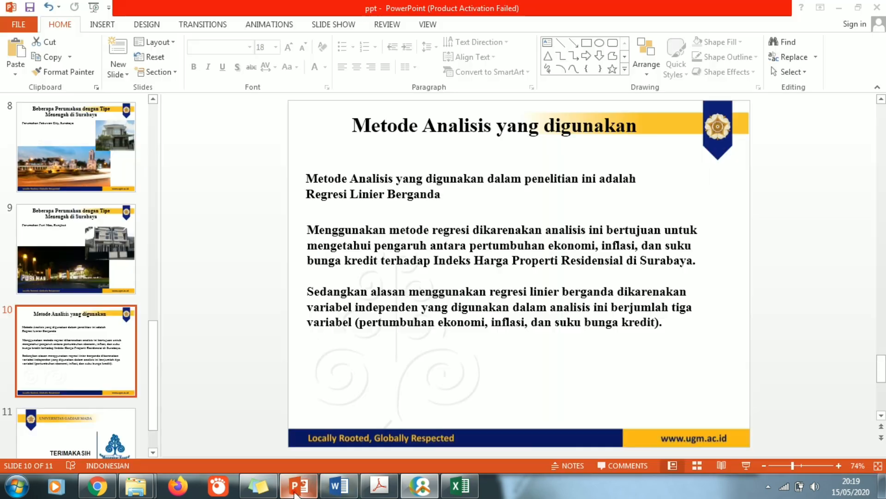
left_click(103, 441)
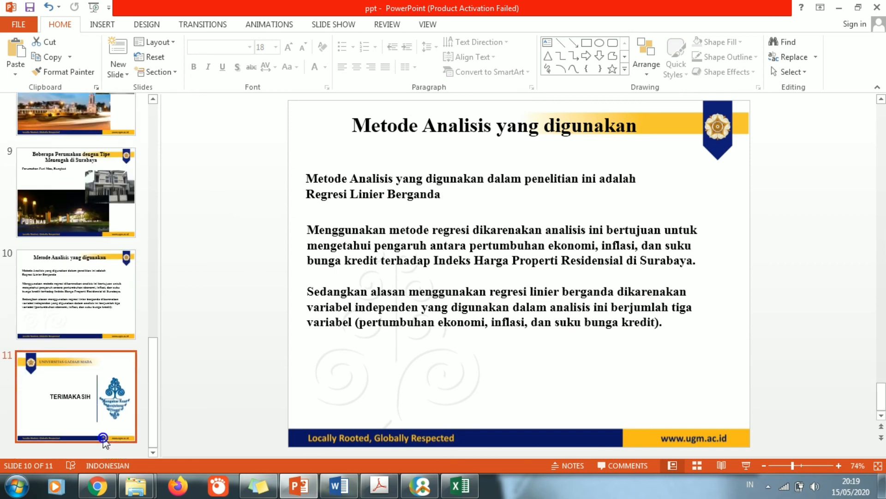